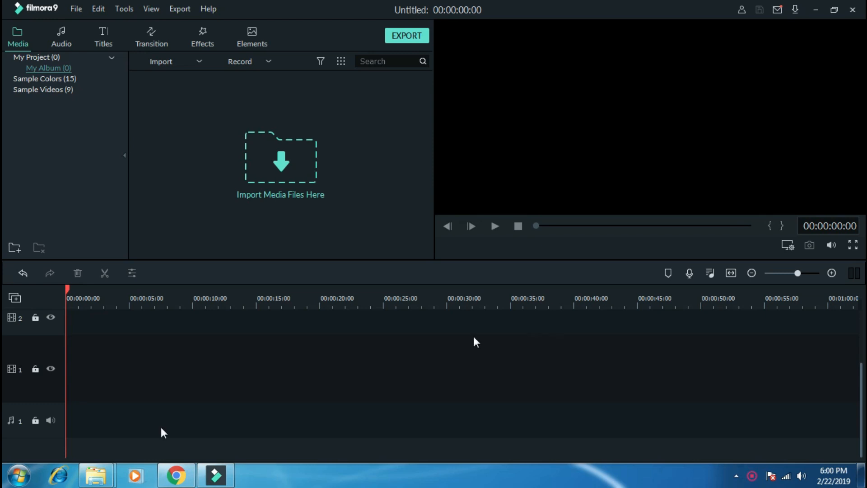
Step: Switch to the Video folder in File Explorer, preview the "Lowerthird subscribe intro" clip and import it into Filmora's media library
mouse_move(99, 475)
click(71, 418)
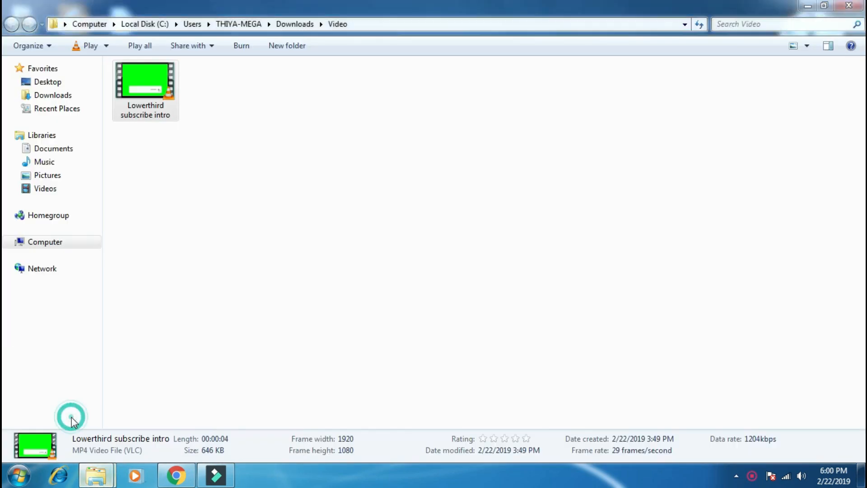
double_click(145, 93)
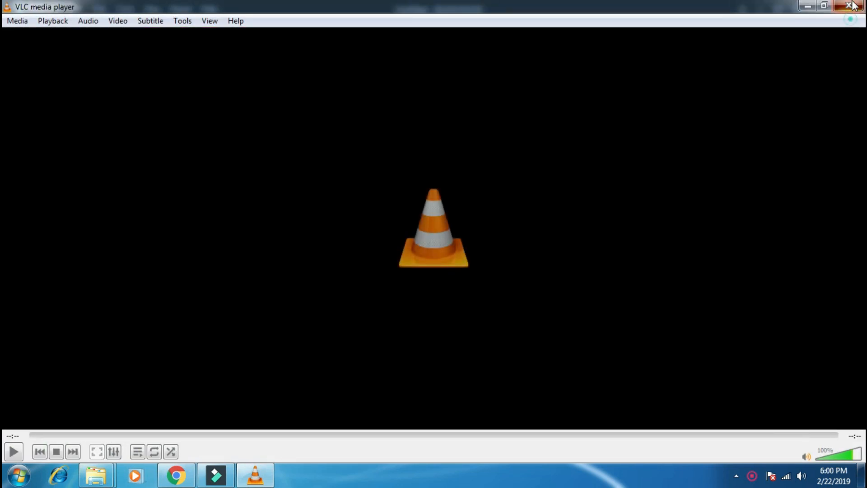
click(850, 6)
drag(137, 78, 229, 202)
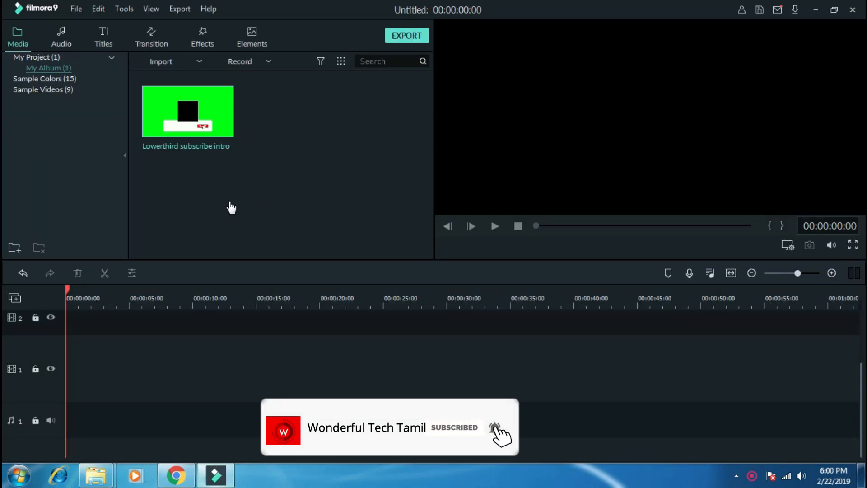
Step: Import the image IMG_20190222_163354_551 from the Downloads folder into the media library
mouse_move(96, 474)
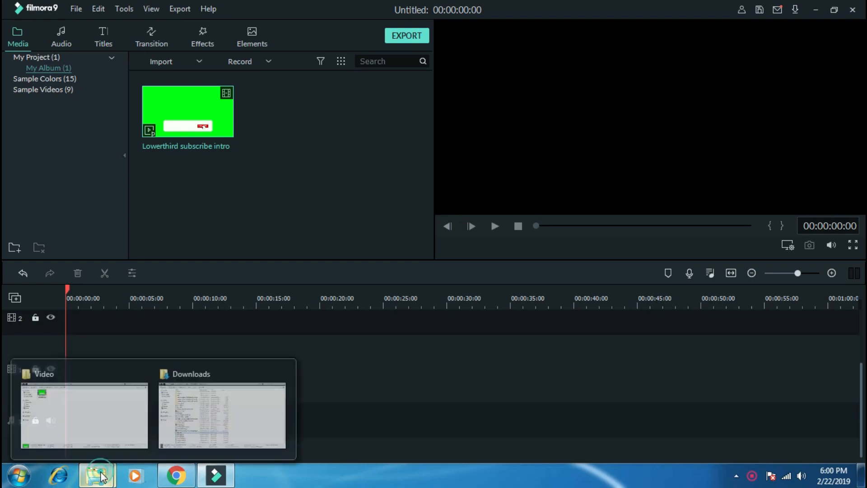
click(226, 409)
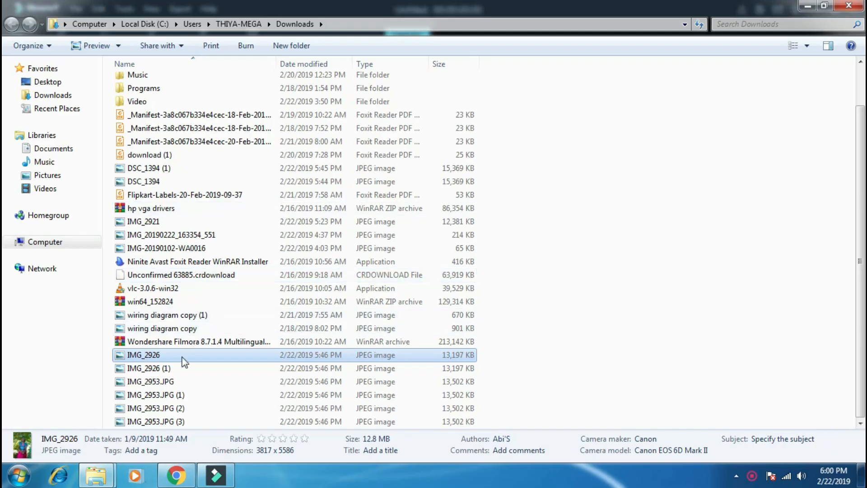
click(185, 235)
drag(185, 235, 348, 152)
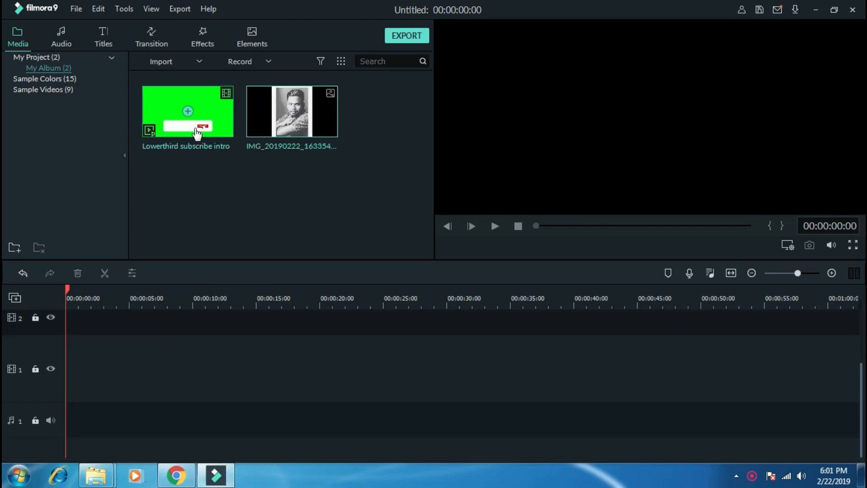
Step: Place the photo on track 2 and the green-screen clip at the start of track 1, matching the project settings to the media
click(292, 111)
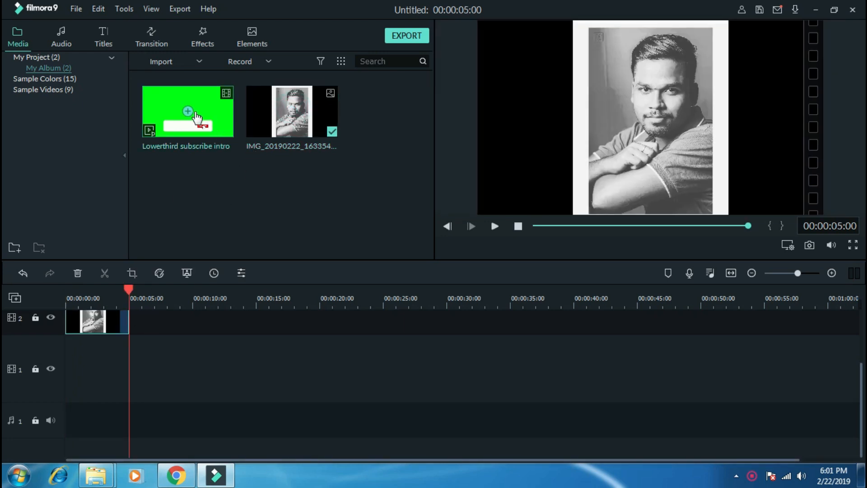
drag(194, 120, 110, 365)
click(440, 250)
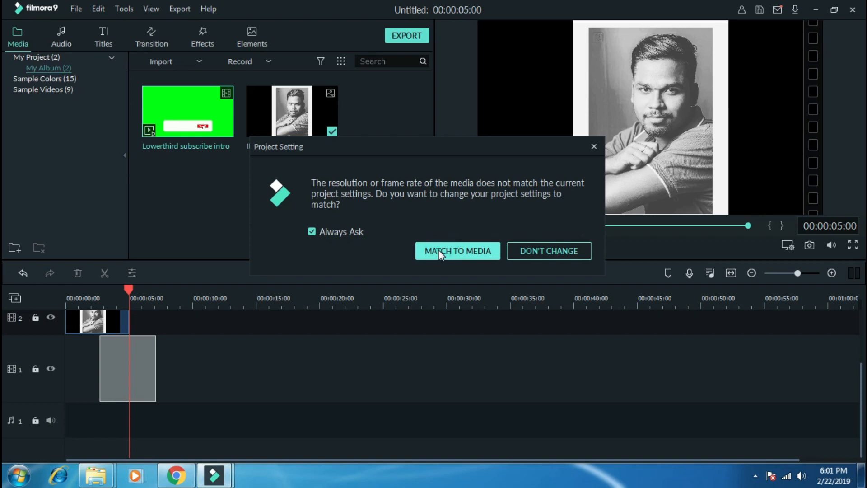
drag(120, 364, 83, 362)
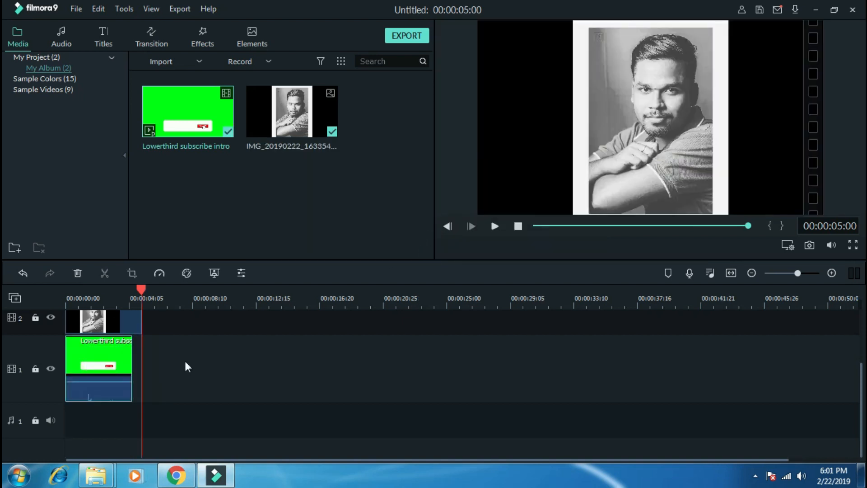
Step: Split the photo on track 2 at 00:00:04:13 and delete the part extending past the green-screen clip
drag(144, 289, 133, 297)
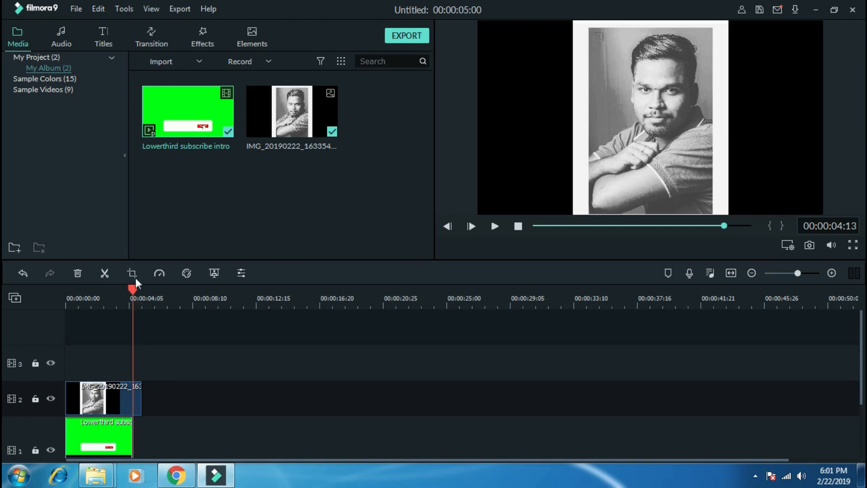
click(107, 275)
key(Delete)
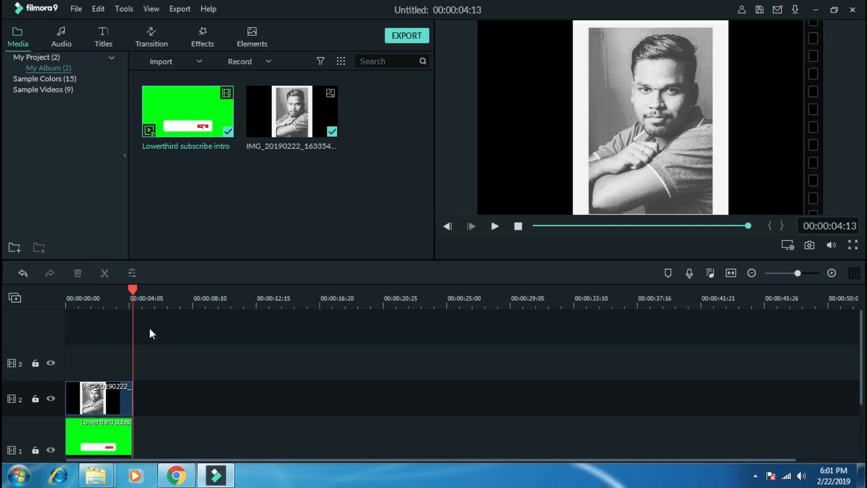
Step: With the subscribe banner in view at 00:00:01:06, shrink the photo to a small thumbnail near the banner's left end
click(128, 289)
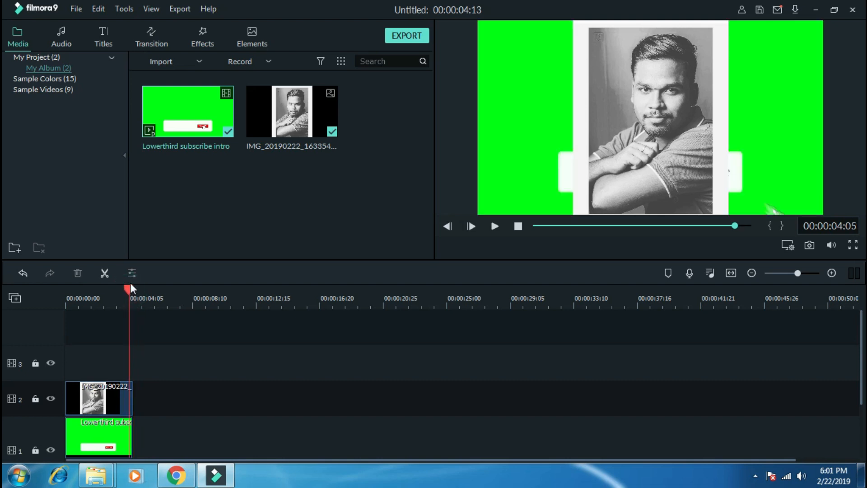
drag(126, 287, 20, 293)
key(space)
key(space)
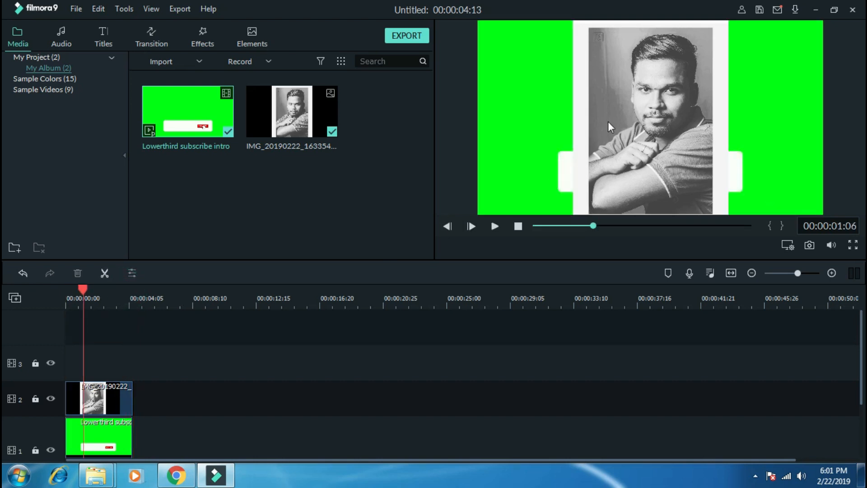
double_click(610, 120)
drag(726, 22, 603, 186)
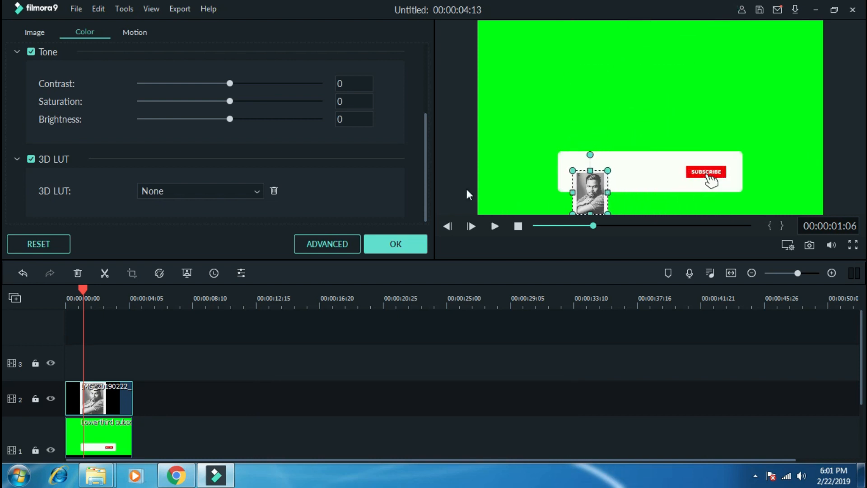
Step: Enable Chroma Key with green as the key colour on the lower-third clip on track 1
double_click(112, 440)
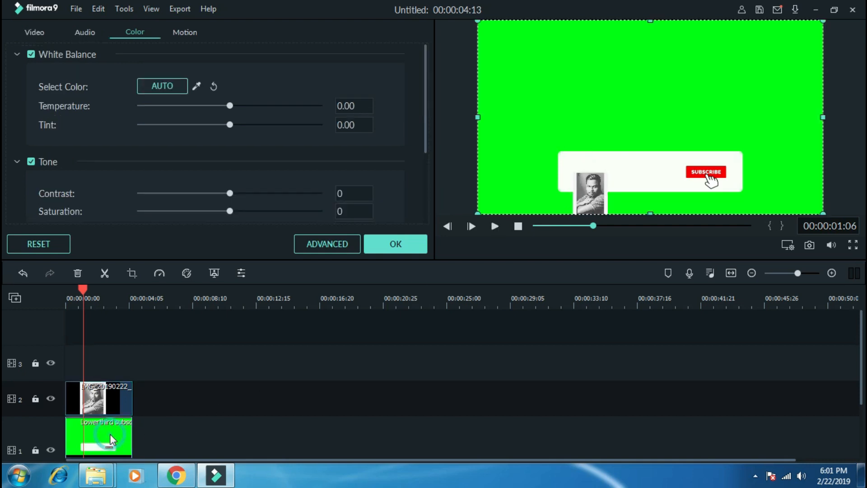
click(33, 33)
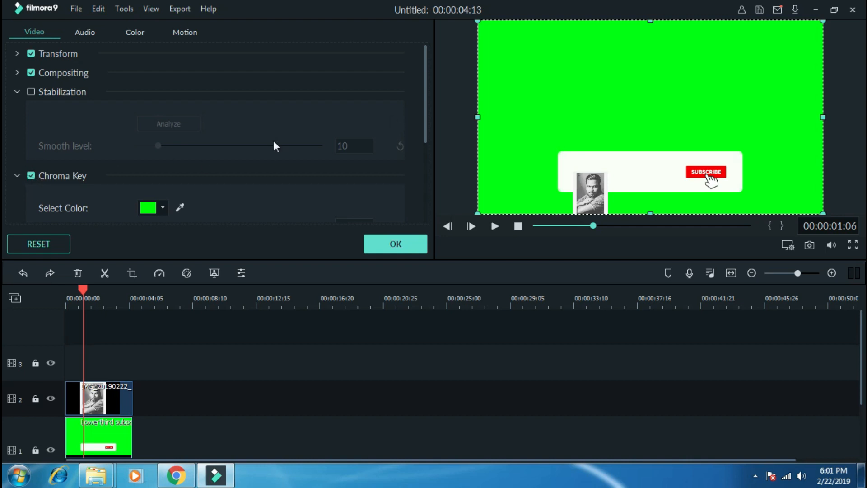
click(36, 177)
click(36, 177)
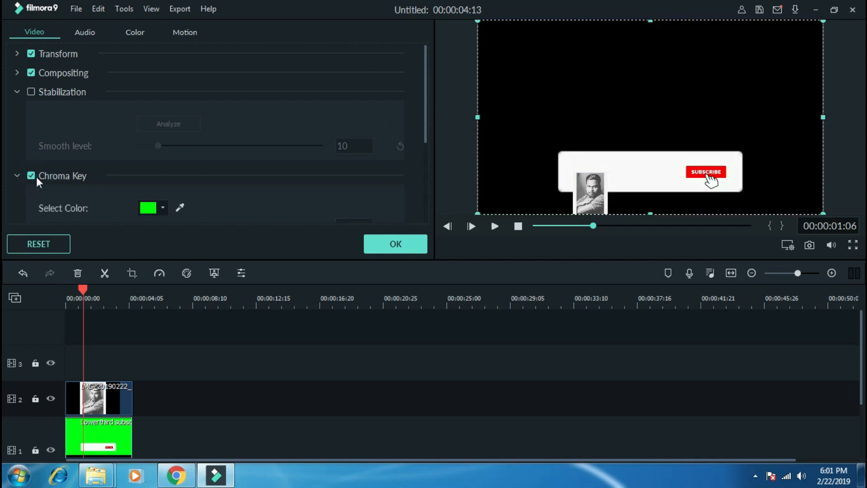
Step: Fit the photo inside the left end of the white subscribe banner and confirm the edit
drag(600, 189, 580, 168)
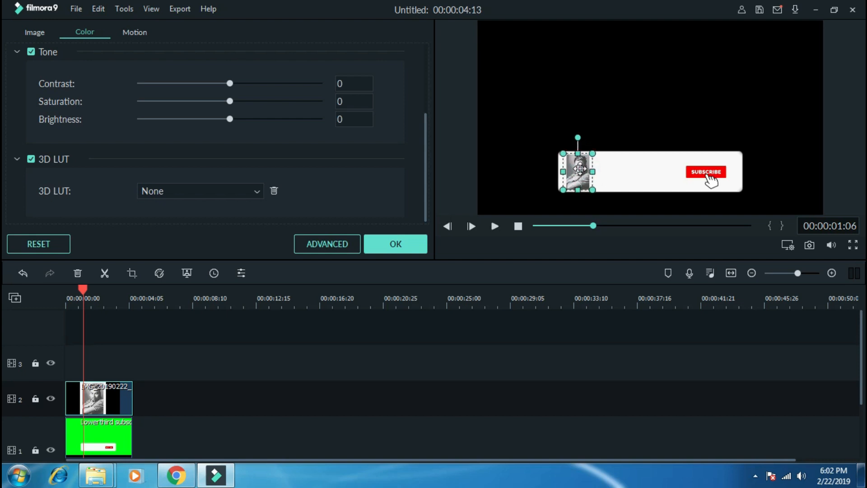
click(385, 405)
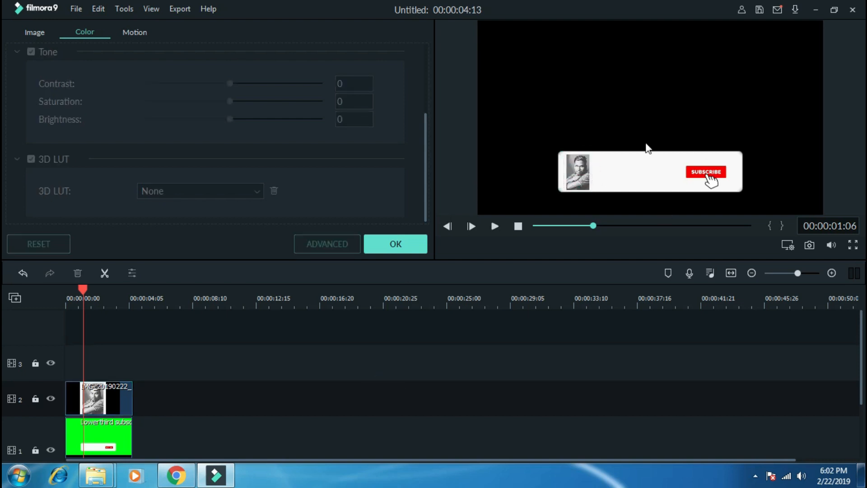
click(395, 240)
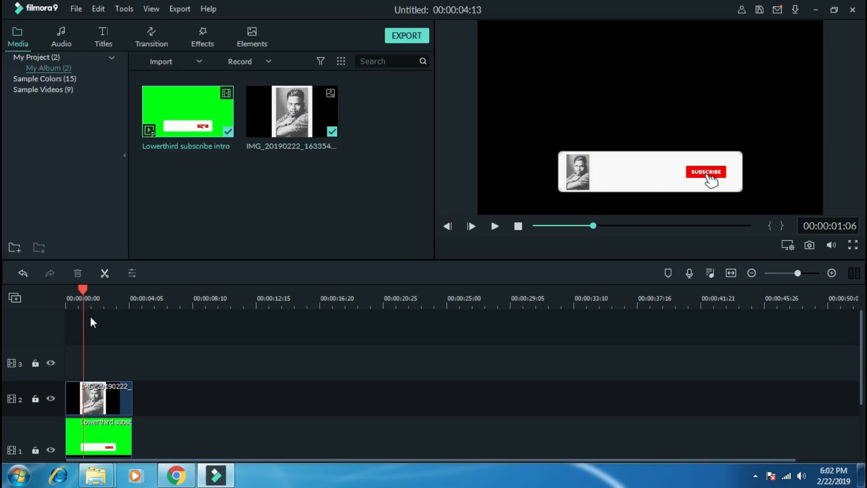
Step: Add the Title 33 preset on track 3 at the start of the timeline
drag(83, 291, 51, 289)
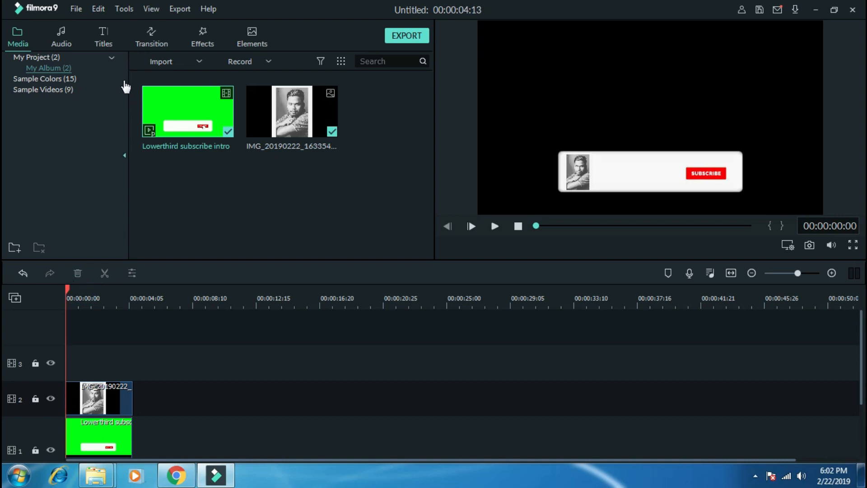
click(103, 37)
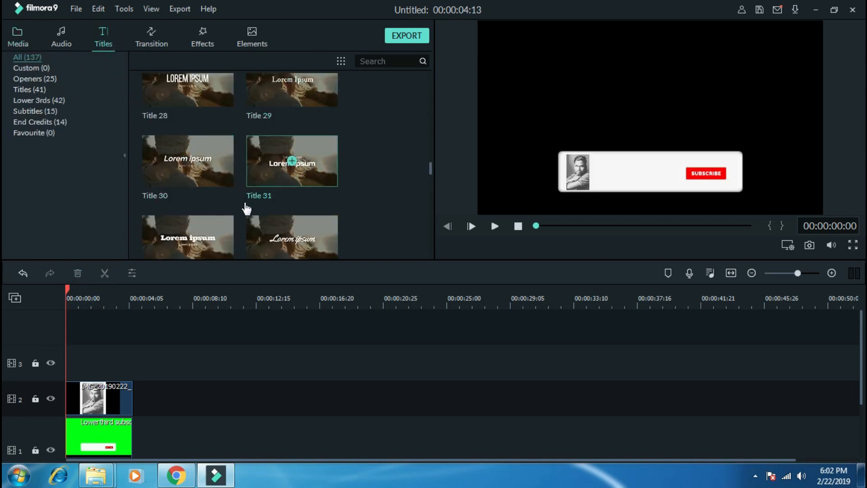
mouse_move(430, 178)
mouse_down()
mouse_move(429, 170)
mouse_move(430, 183)
mouse_up()
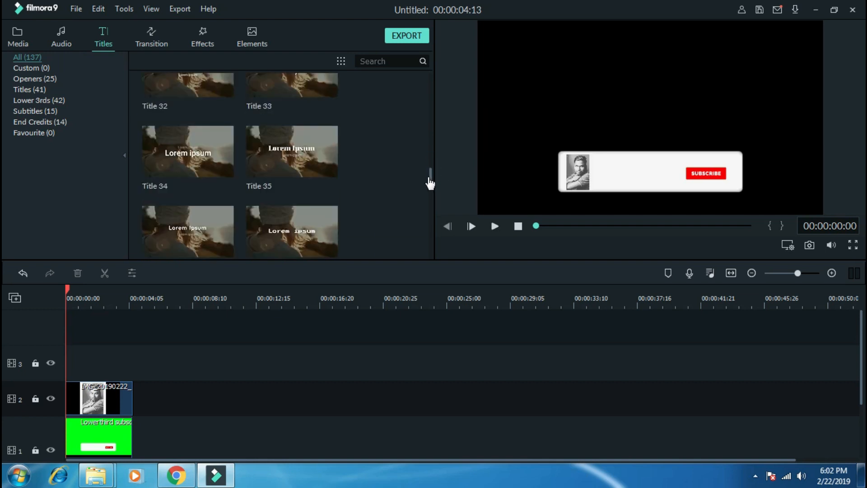
click(294, 85)
click(291, 111)
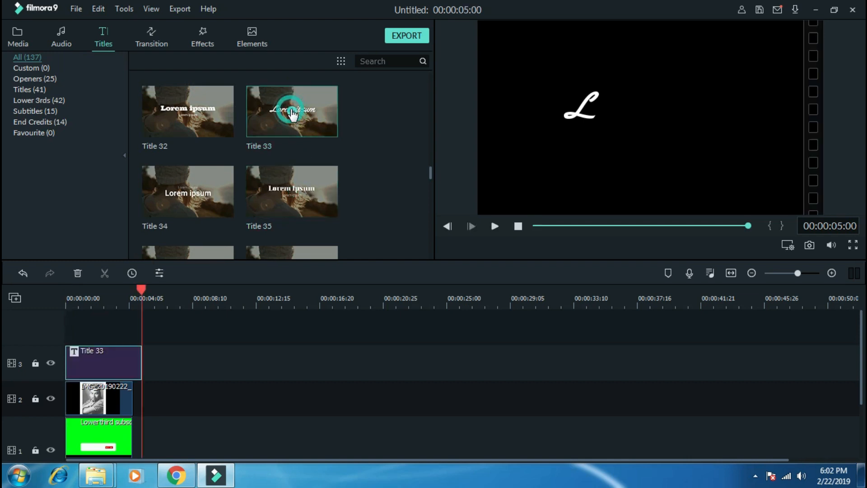
Step: Trim the title at 00:00:04:16 to match the clips below and return the playhead to the start
drag(141, 288, 134, 289)
click(105, 272)
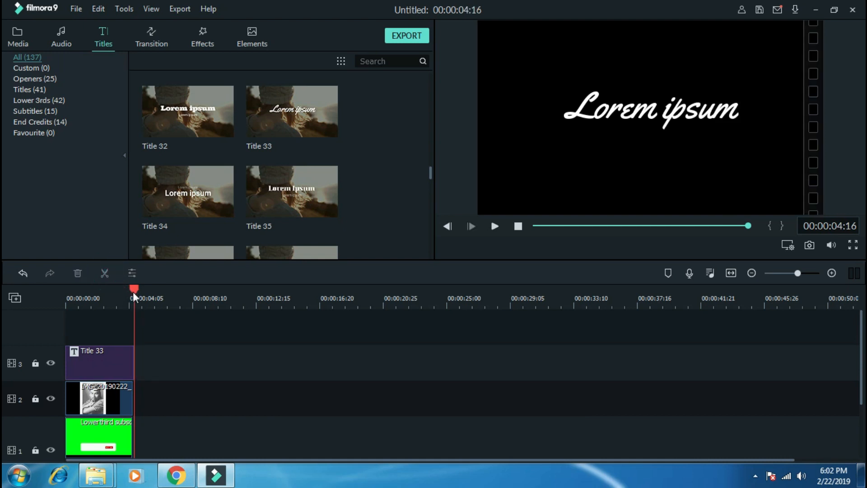
drag(133, 290, 29, 317)
Step: Replace the placeholder text of the title on track 3 with the person's full name
double_click(108, 350)
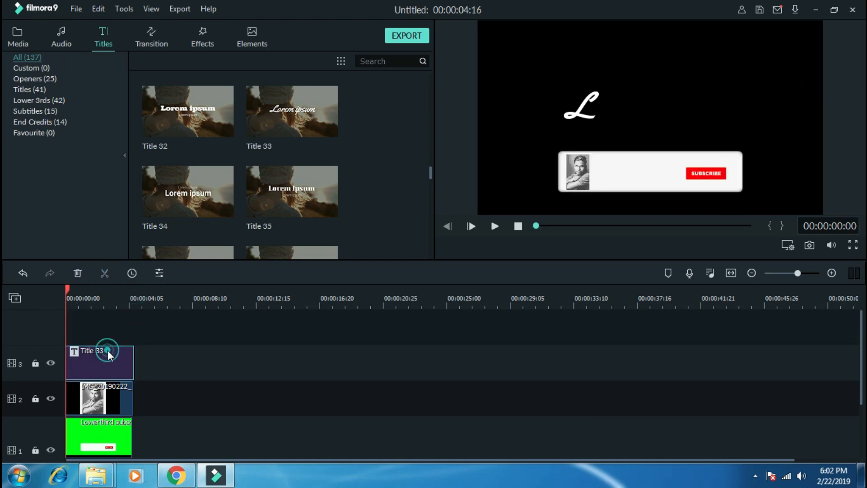
click(316, 119)
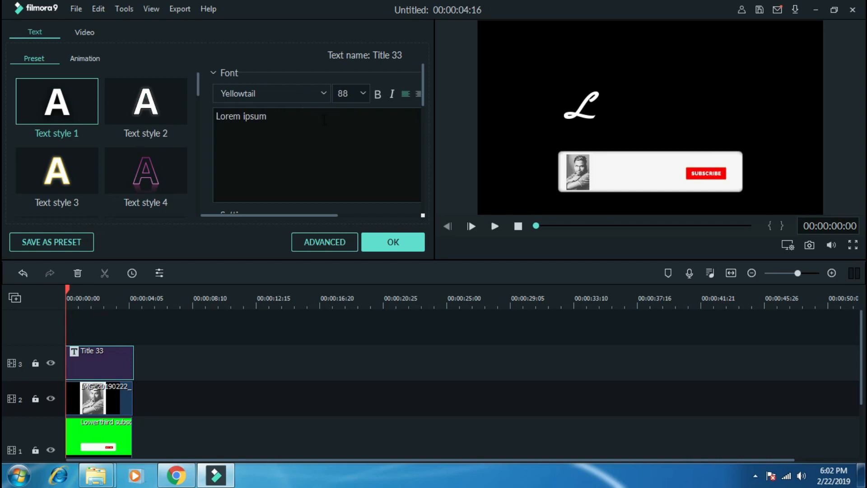
triple_click(296, 114)
key(BackSpace)
text(Selvam)
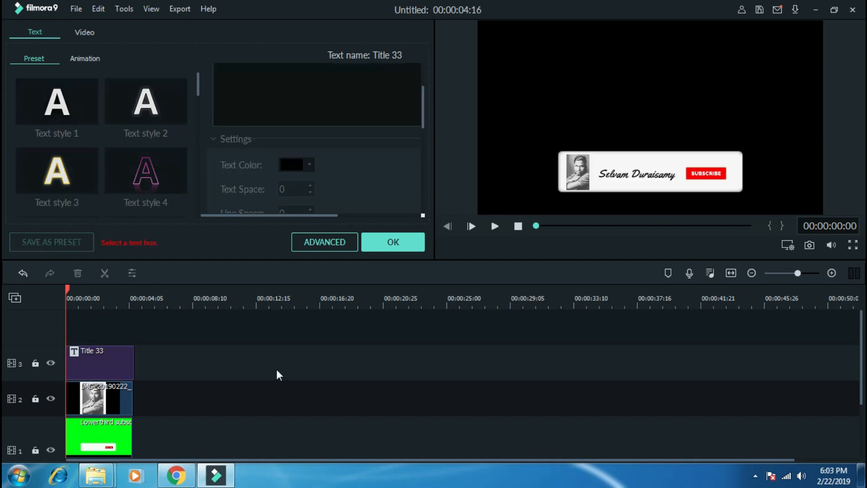
key(space)
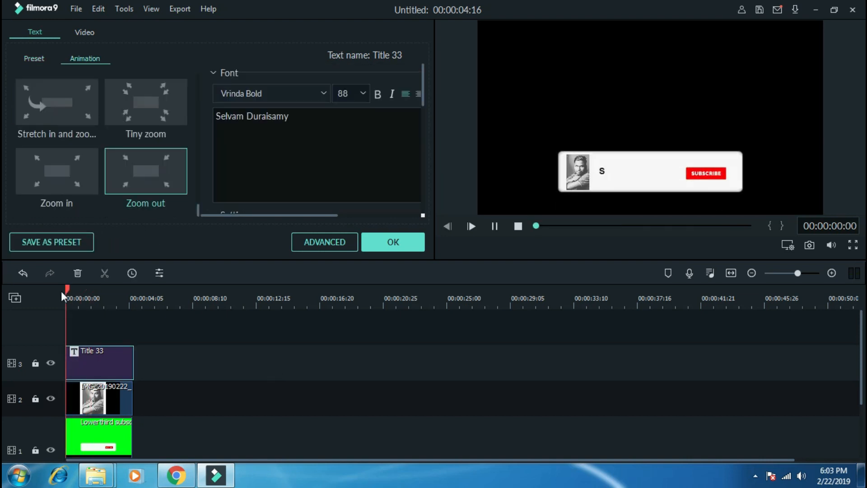
Step: Compare the Zoom in, Zoom out, stretch-and-zoom and Tiny zoom animations on the title during playback, and apply Tiny zoom
click(57, 170)
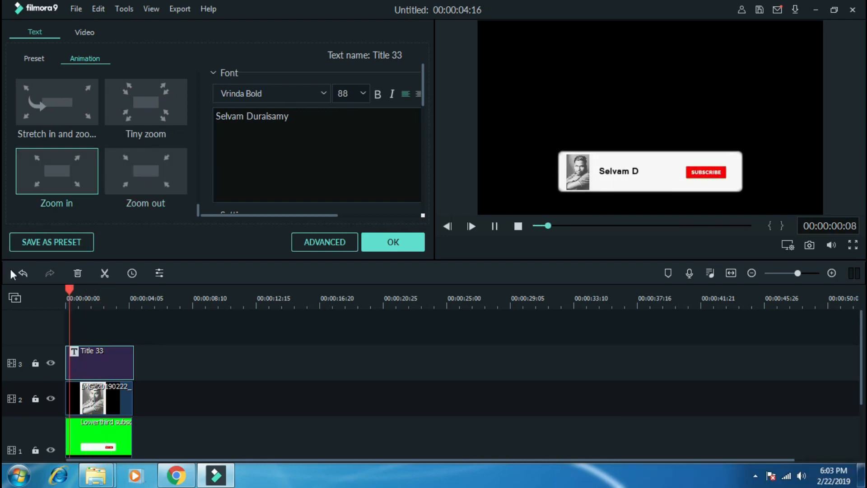
click(146, 102)
key(space)
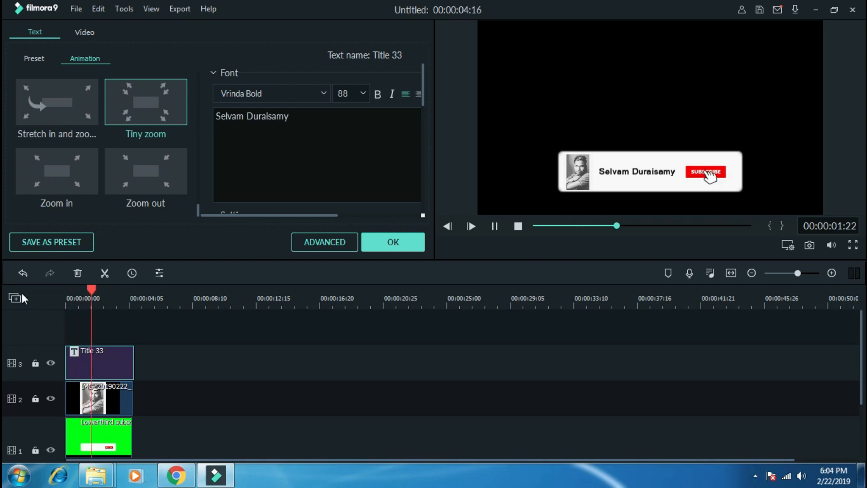
key(ctrl+z)
key(space)
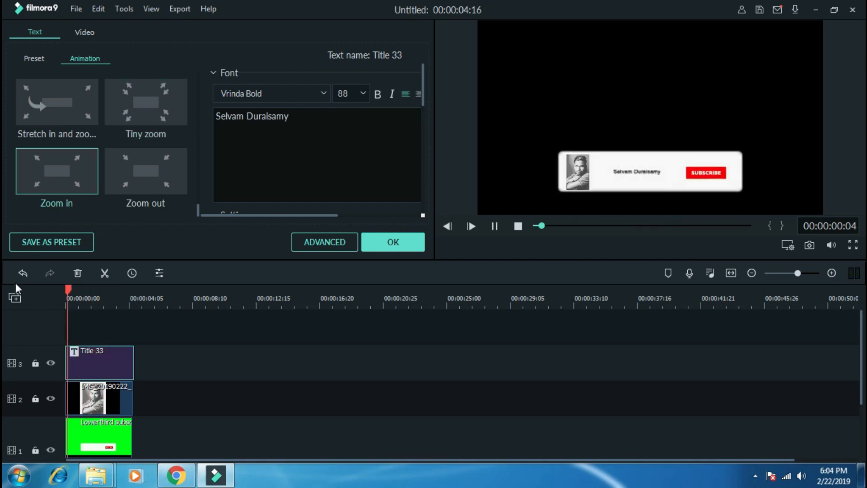
key(ctrl+z)
key(space)
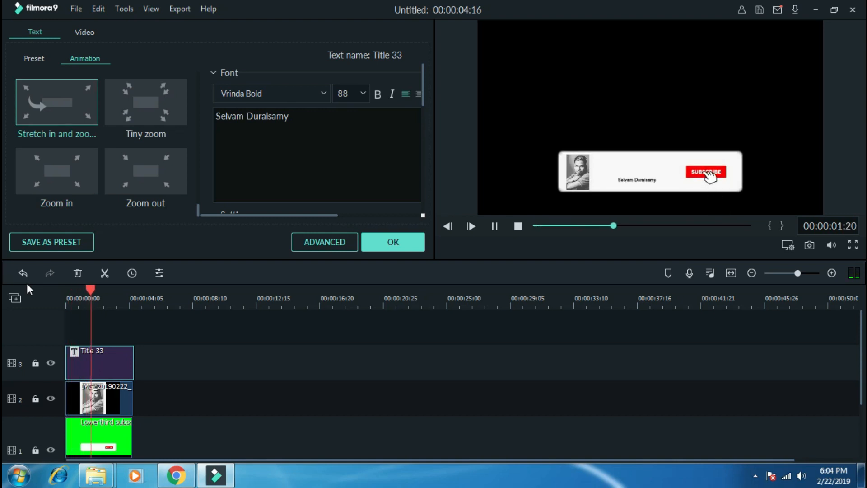
key(ctrl+z)
key(space)
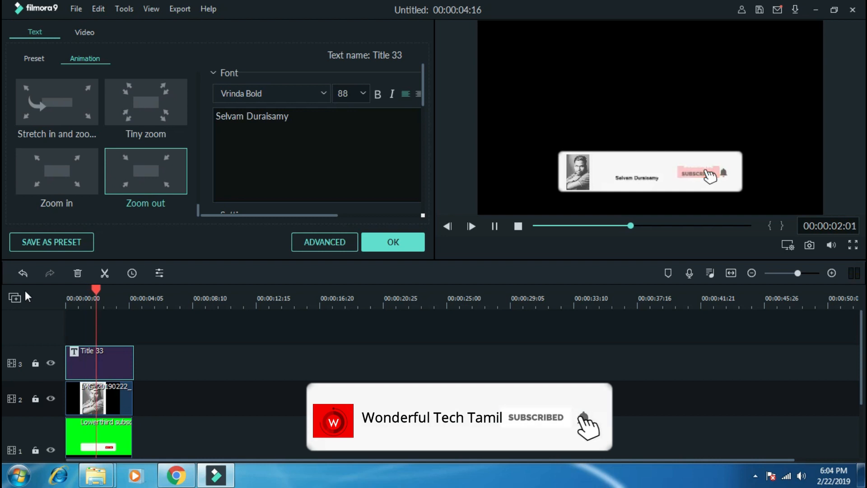
key(ctrl+z)
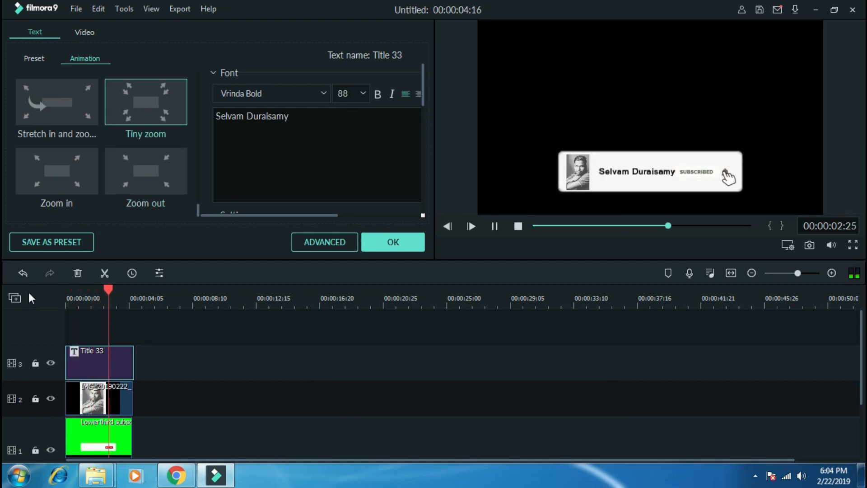
drag(73, 288, 128, 297)
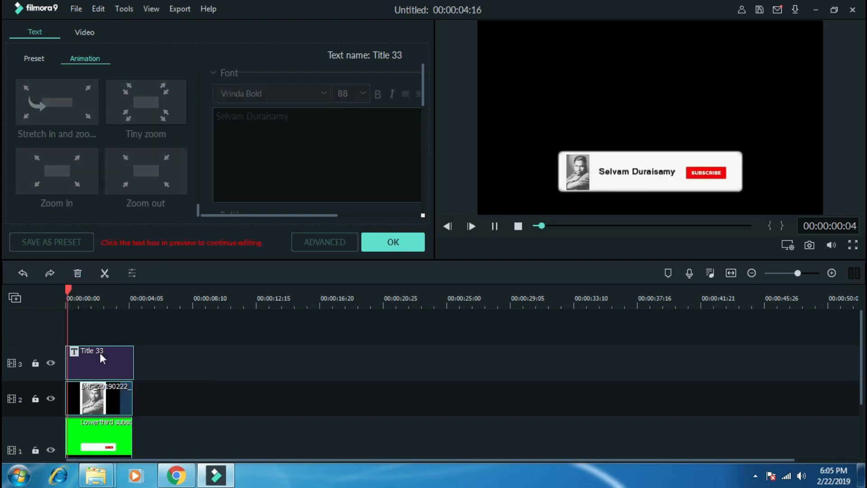
Step: Review the finished intro in the full-screen preview, exit full screen, and play it again in the normal preview
click(852, 244)
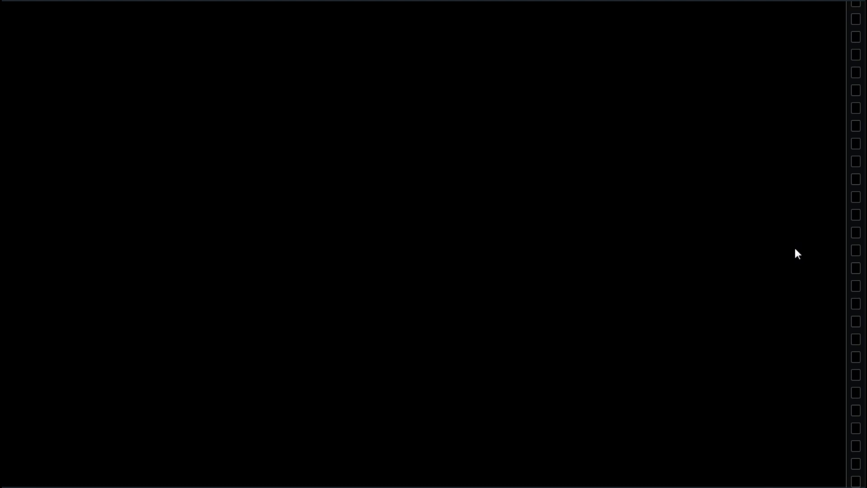
mouse_move(791, 447)
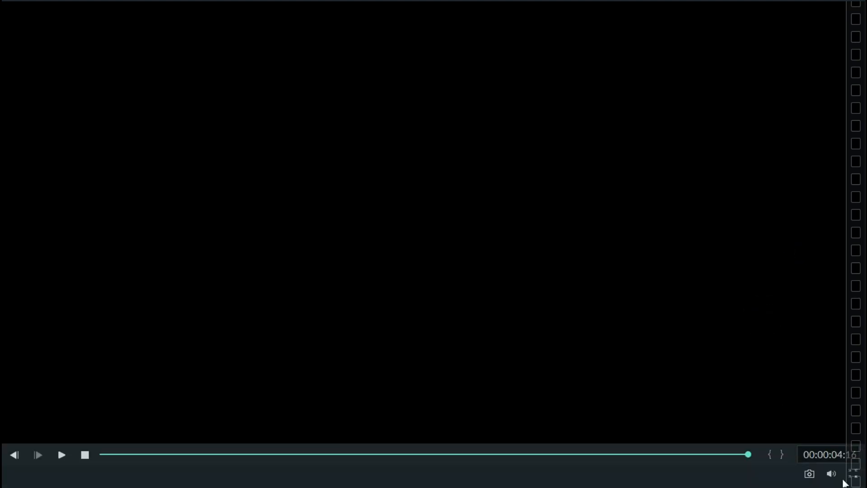
click(849, 473)
click(850, 470)
click(848, 470)
click(655, 373)
click(654, 373)
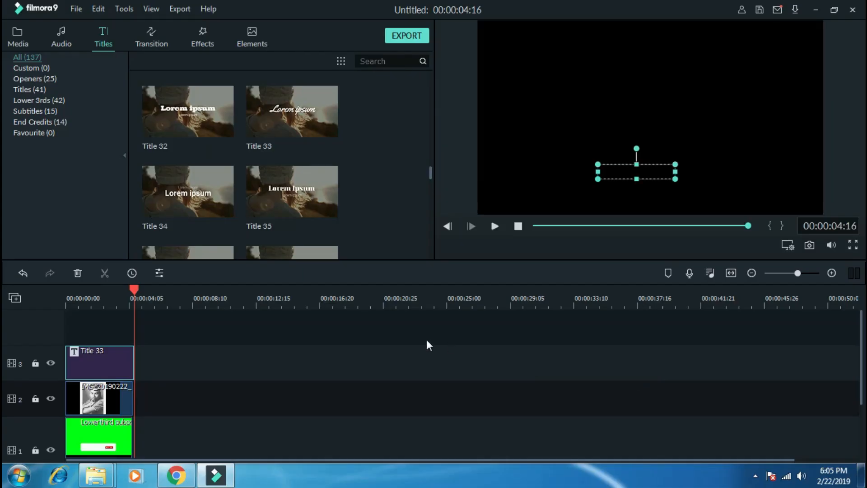
drag(134, 290, 159, 318)
key(space)
Step: Export the intro locally as a 1920x1080 MP4 to the intro video folder, using the person's name in the file name
click(420, 37)
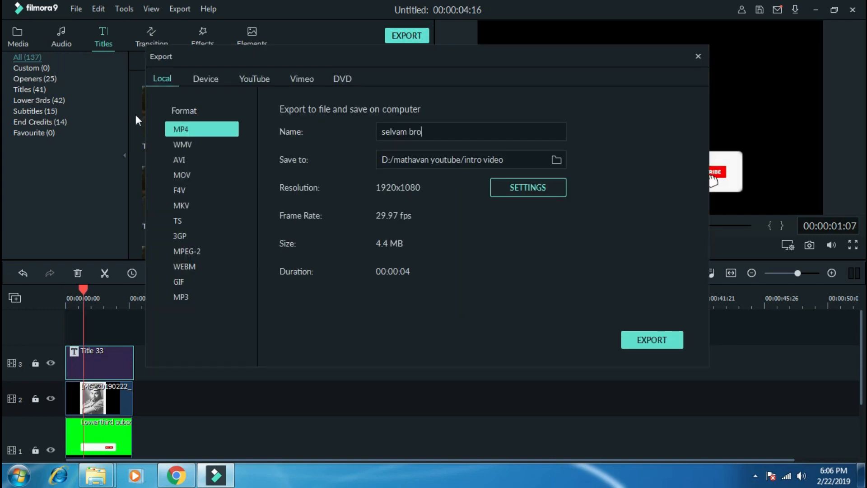
click(642, 342)
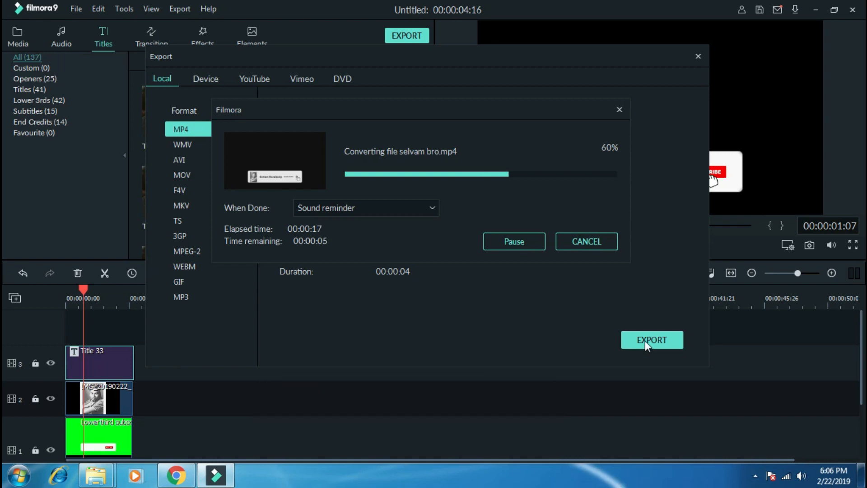
click(755, 475)
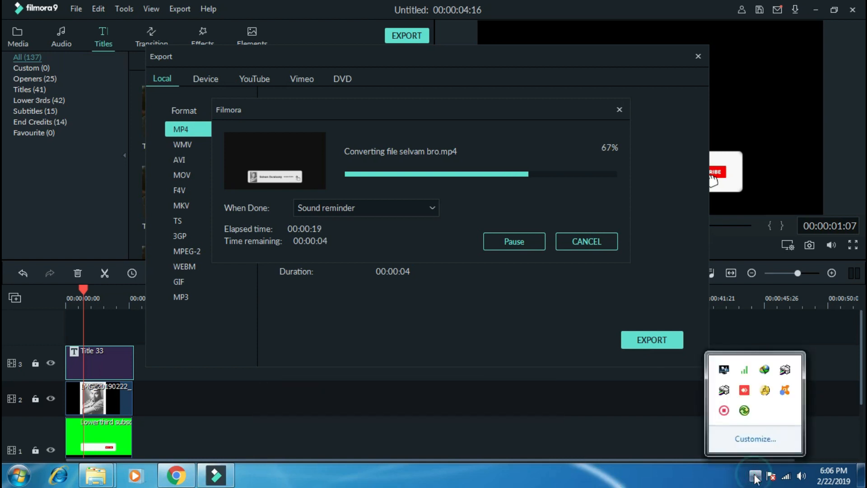
click(754, 475)
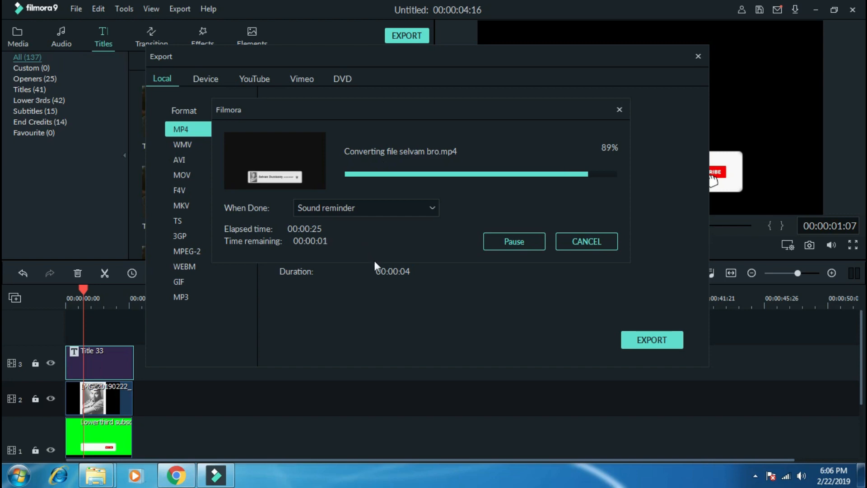
Step: Open the export folder, play the exported MP4 in VLC media player, and close the player
click(539, 246)
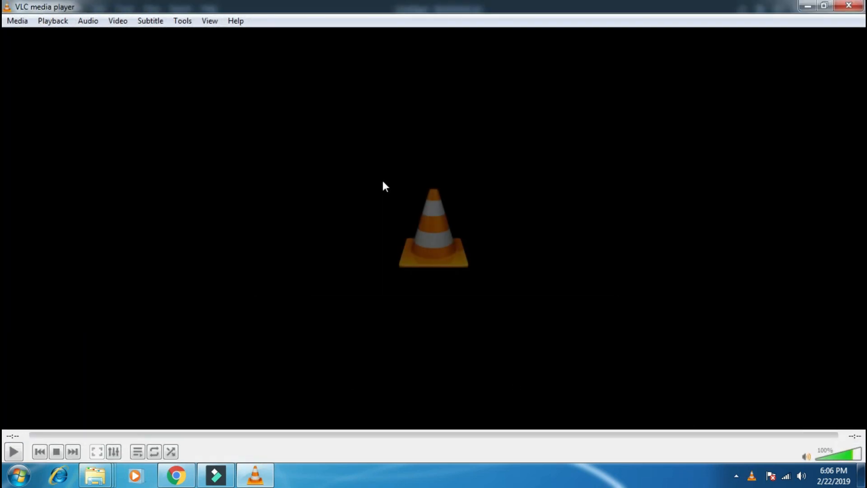
click(862, 3)
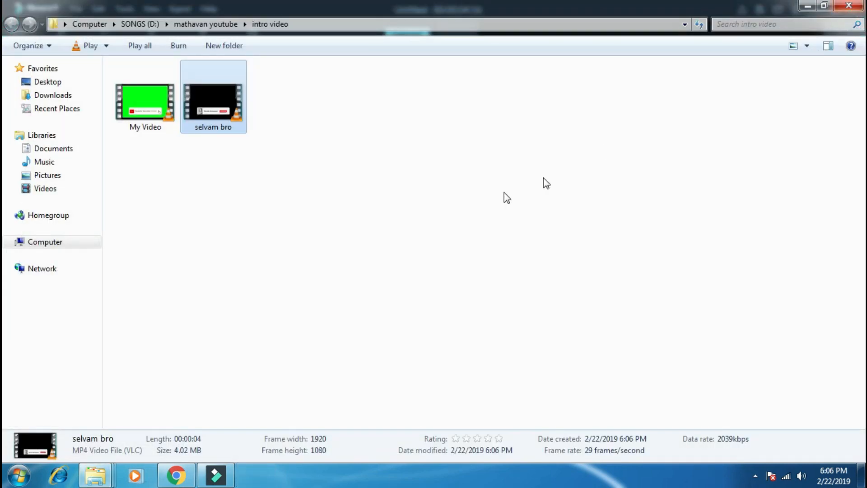
click(757, 482)
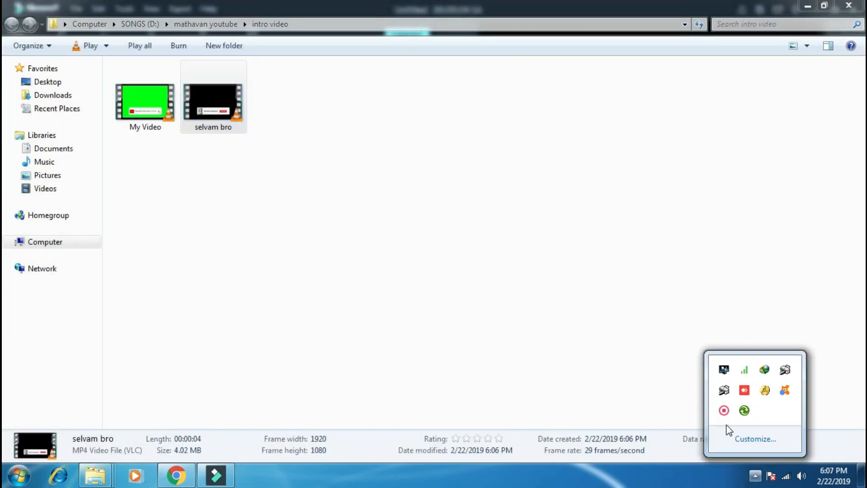
right_click(724, 410)
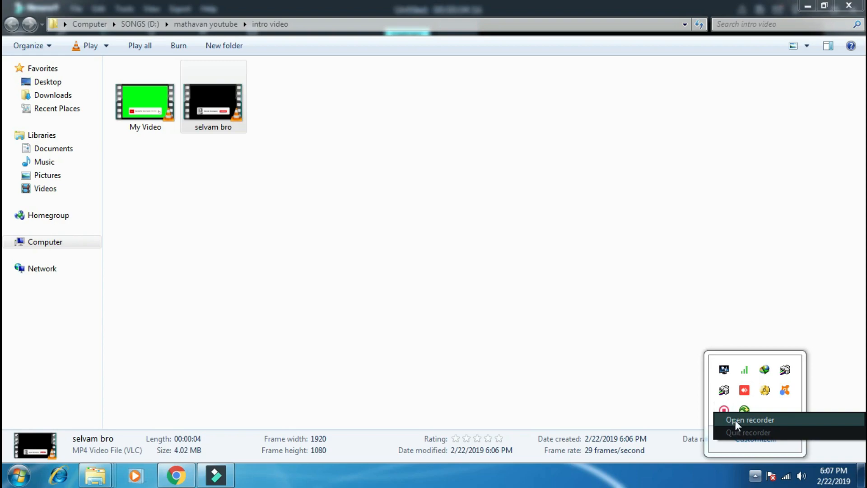
click(735, 420)
click(654, 448)
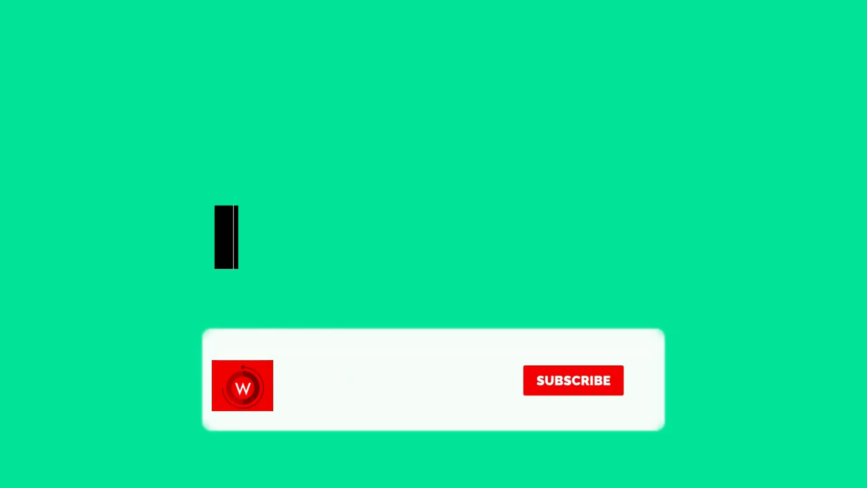